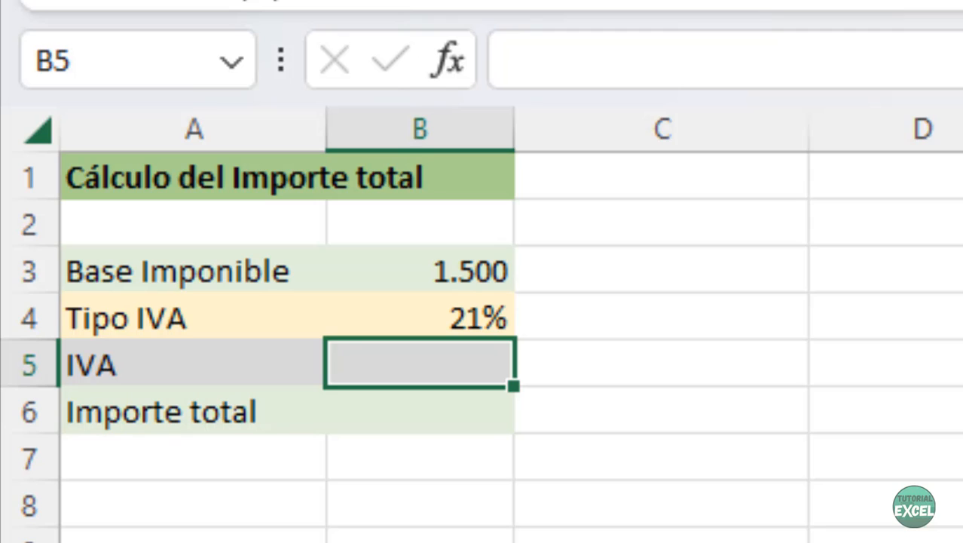
Calculate the IVA amount in B5 with the formula =B3*B4.
type("=")
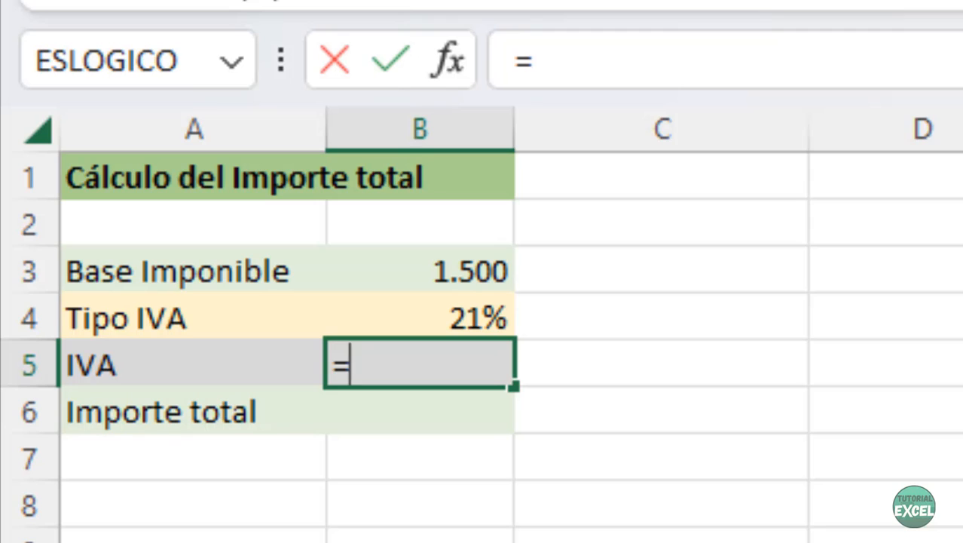
left_click(412, 274)
type("*")
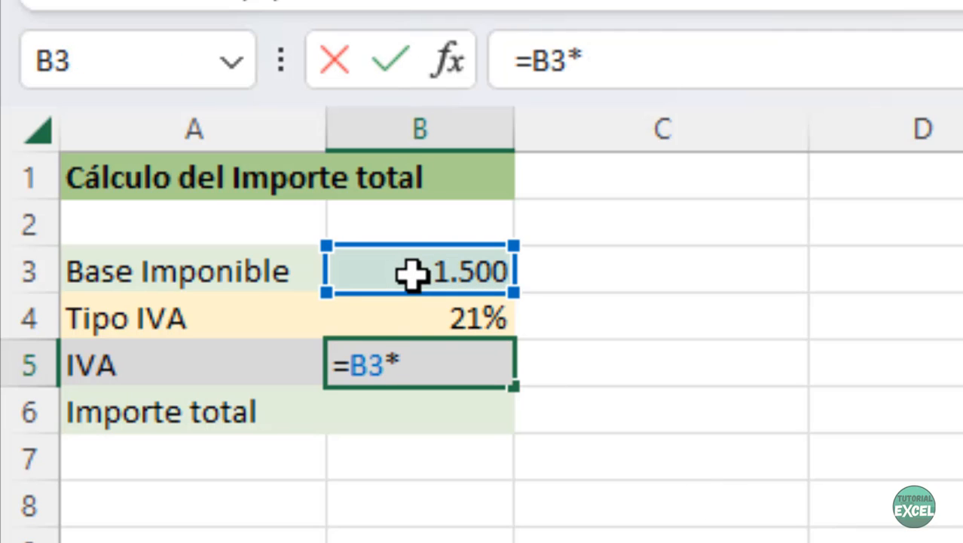
left_click(410, 309)
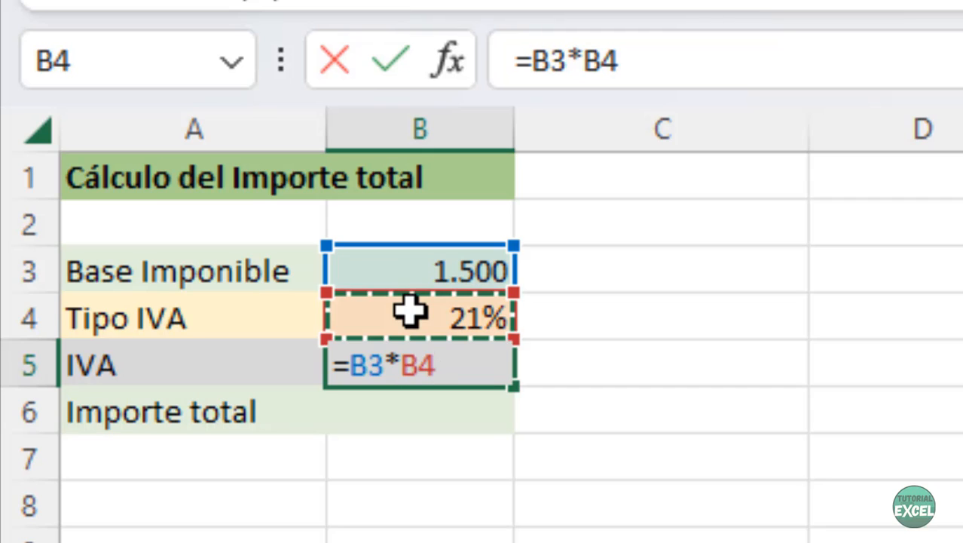
key("Return")
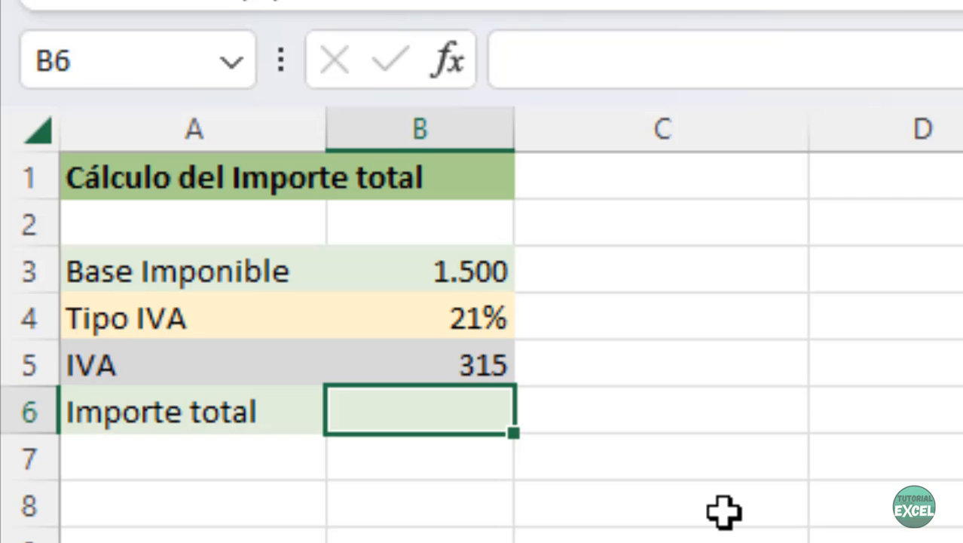
Calculate the Importe total in B6 with the formula =B3+B5.
type("=")
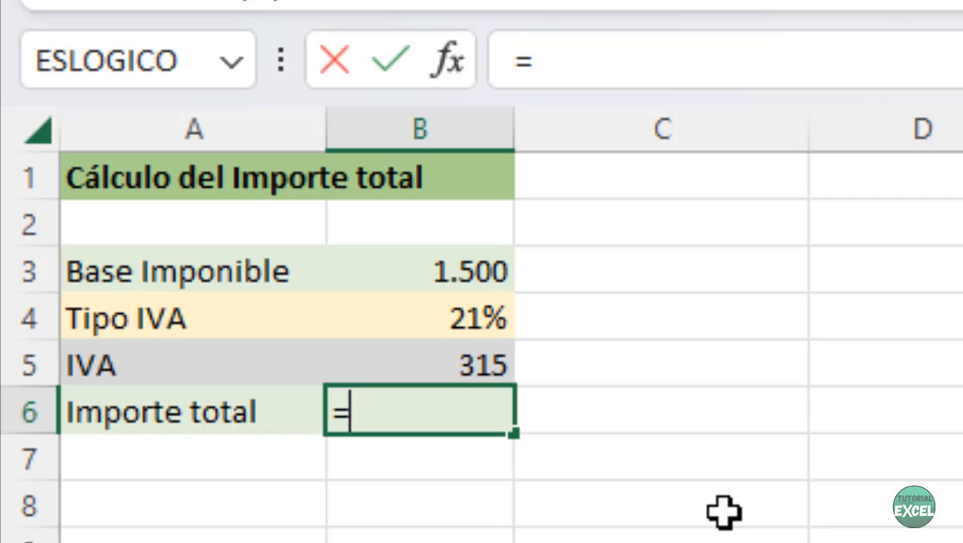
left_click(427, 271)
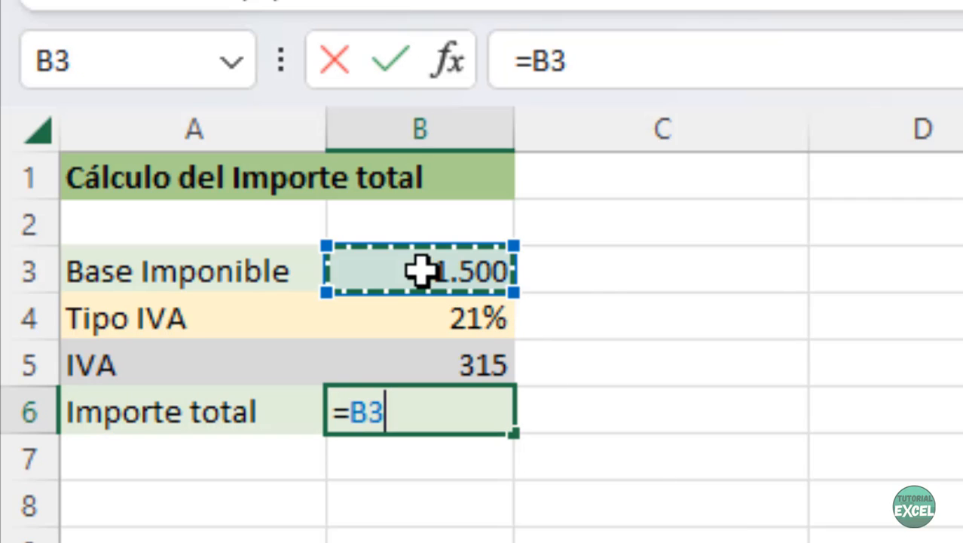
type("+")
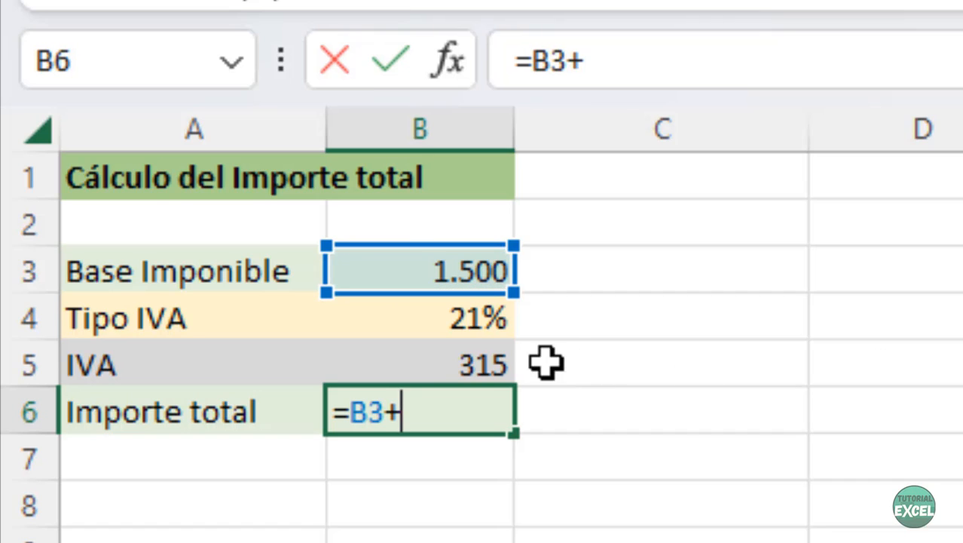
left_click(450, 365)
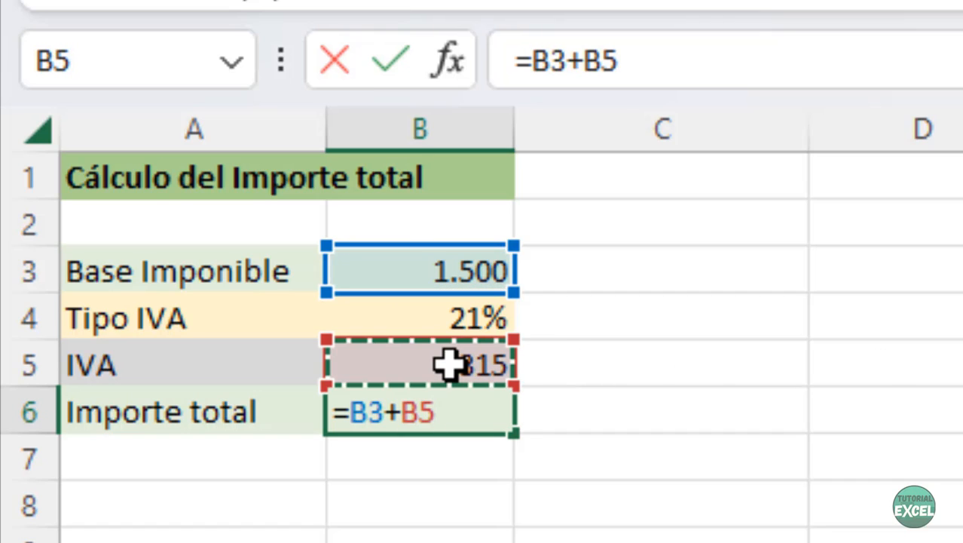
key("Return")
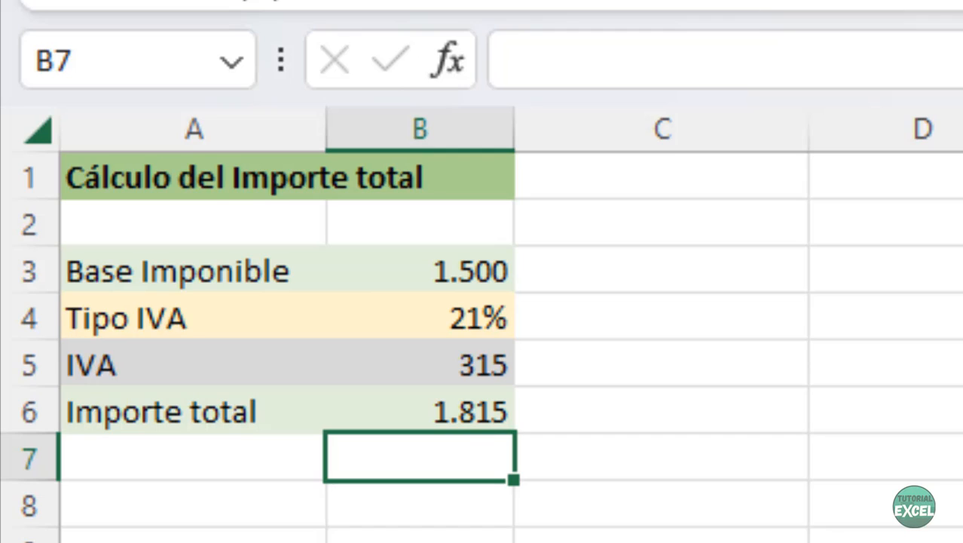
Show the Tipo IVA rate in B4 as the decimal 0,21 instead of a percentage.
left_click(419, 318)
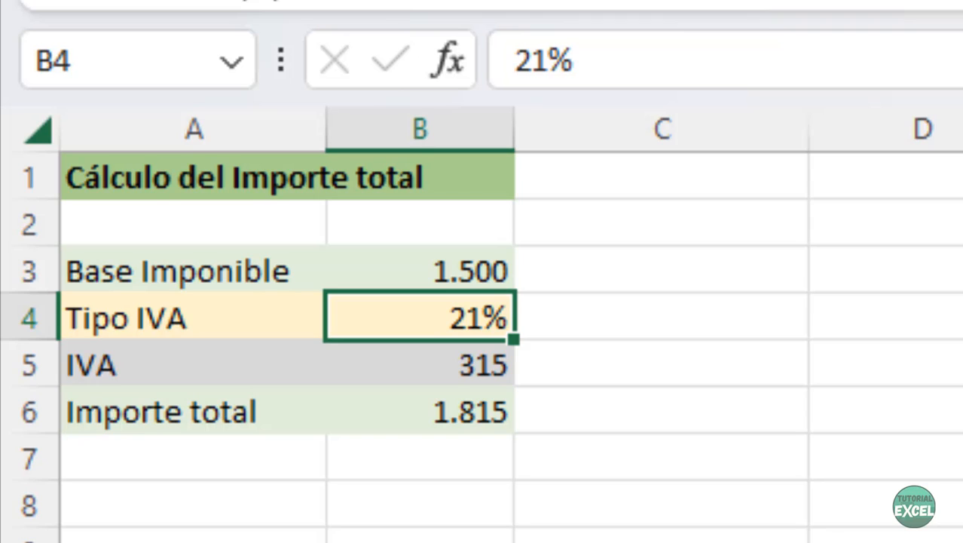
key("ctrl+z")
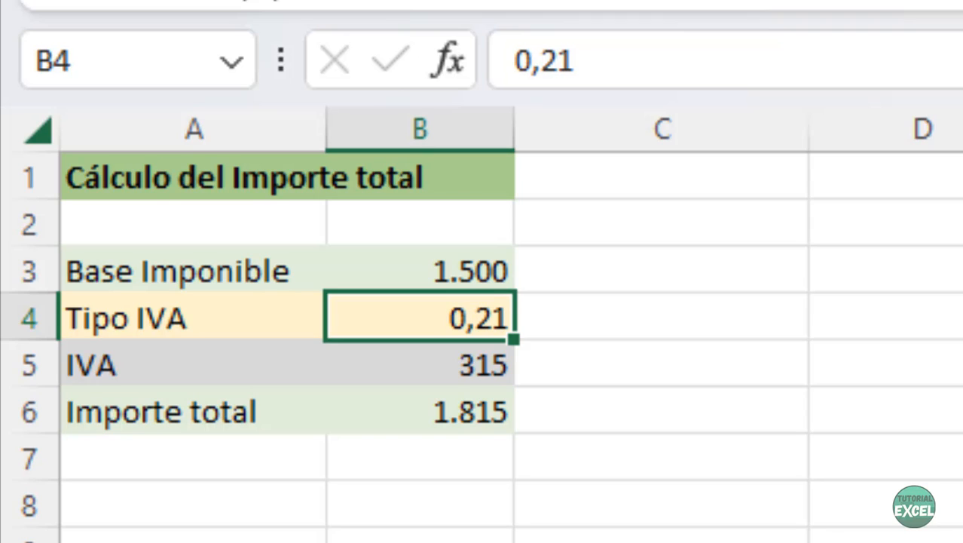
left_click(923, 542)
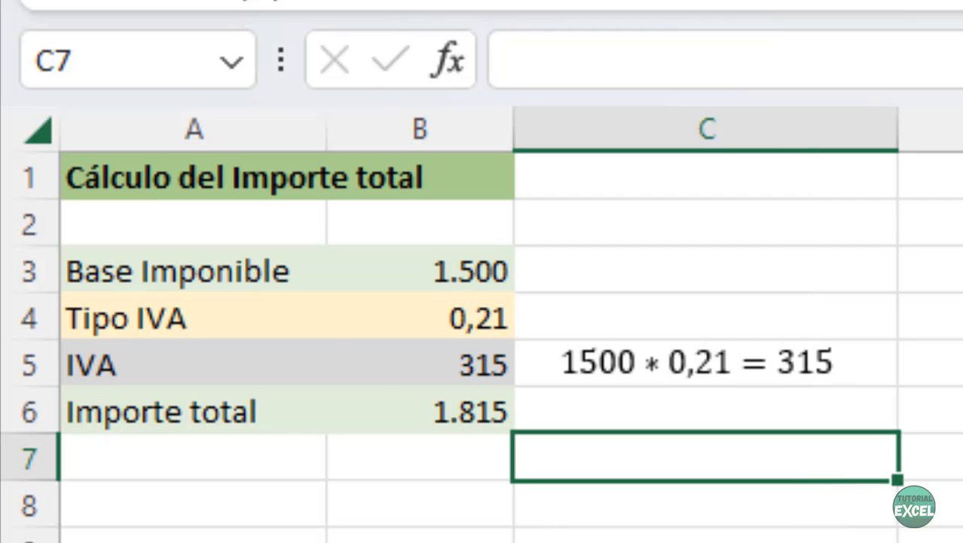
left_click(391, 373)
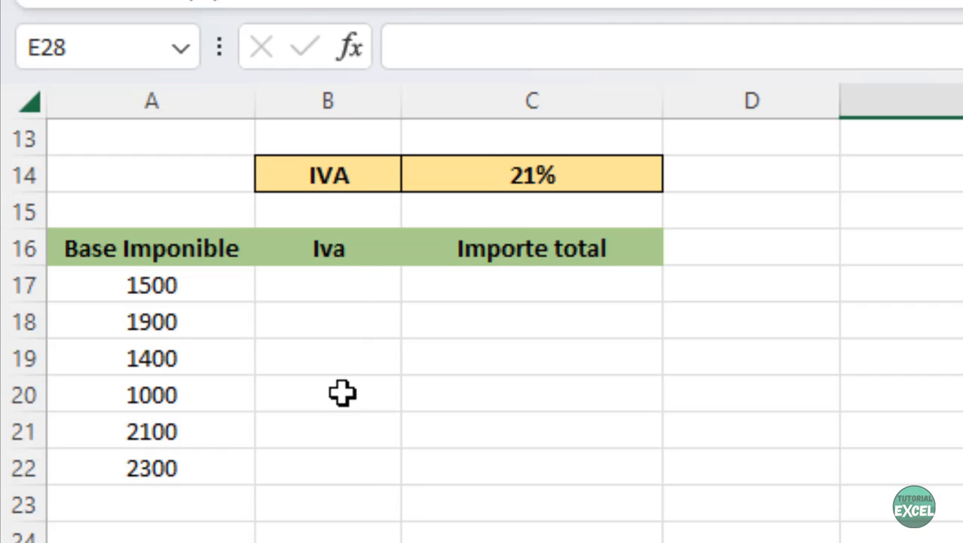
Enter =A17*$C$14 in B17 for the first row's Iva and copy the formula down through B22.
left_click(329, 285)
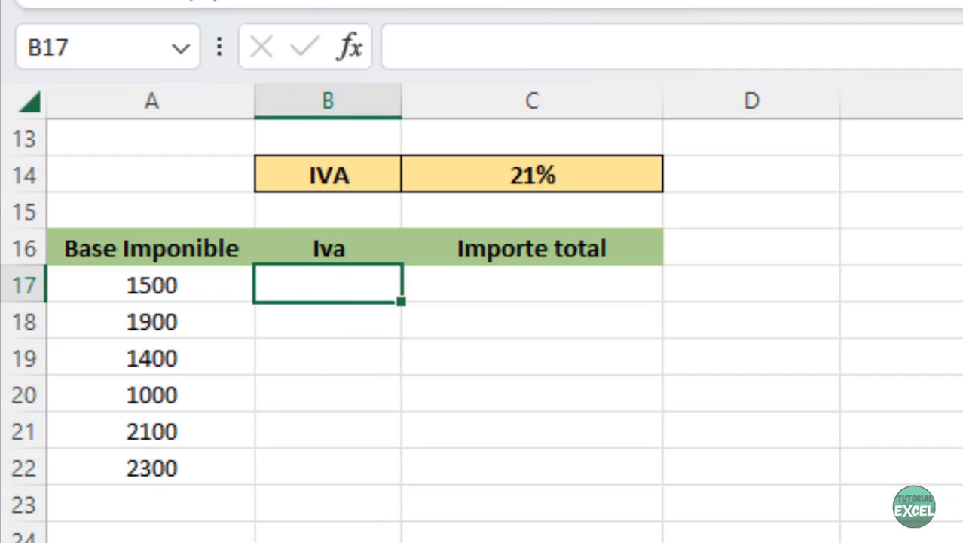
type("=")
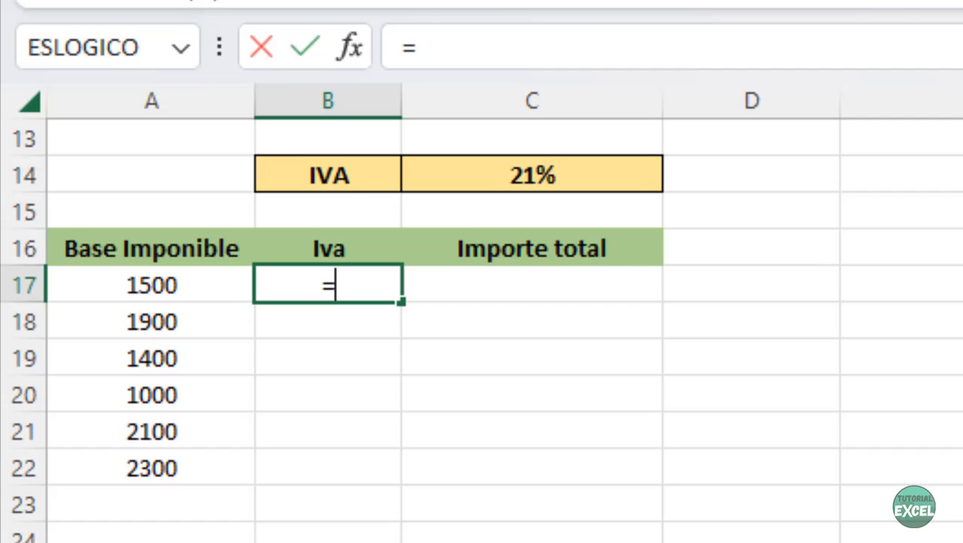
left_click(139, 294)
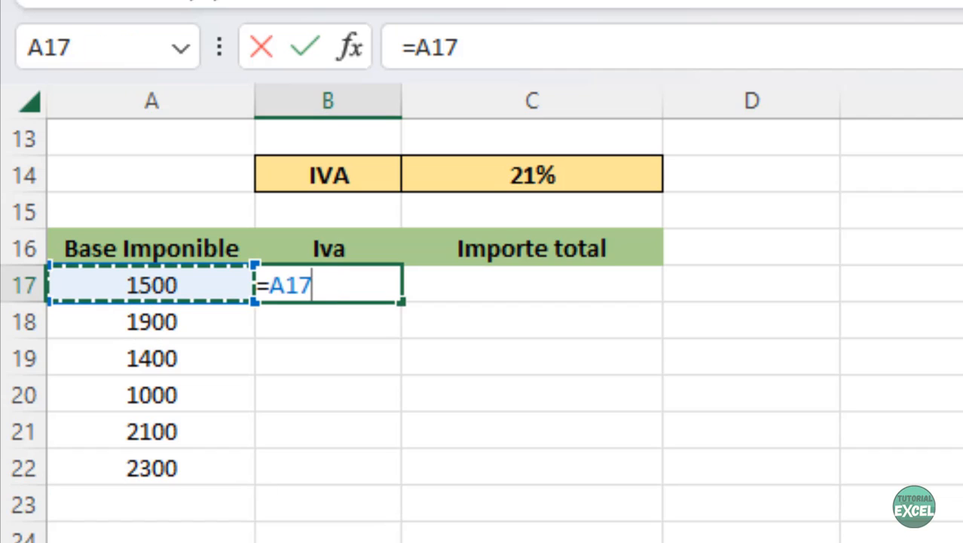
type("*")
left_click(633, 178)
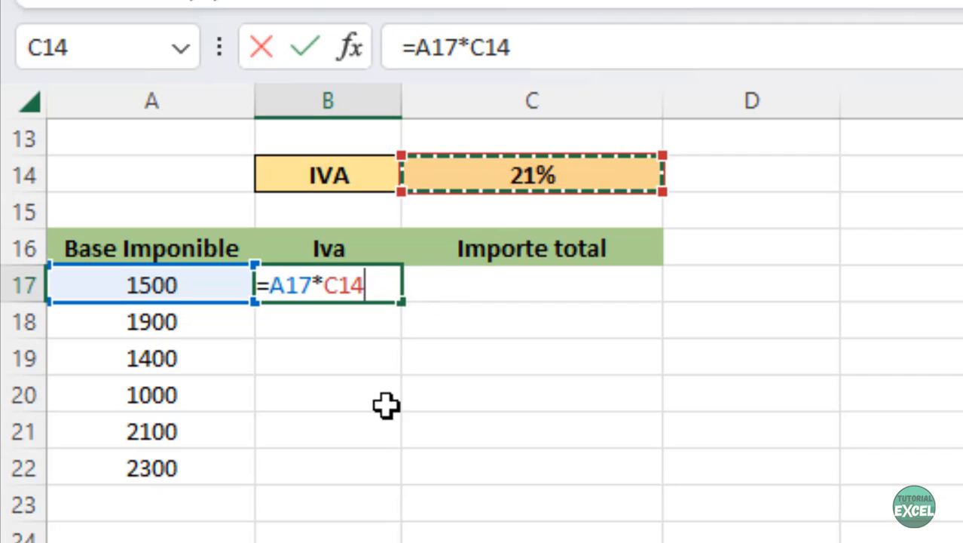
left_click(498, 47)
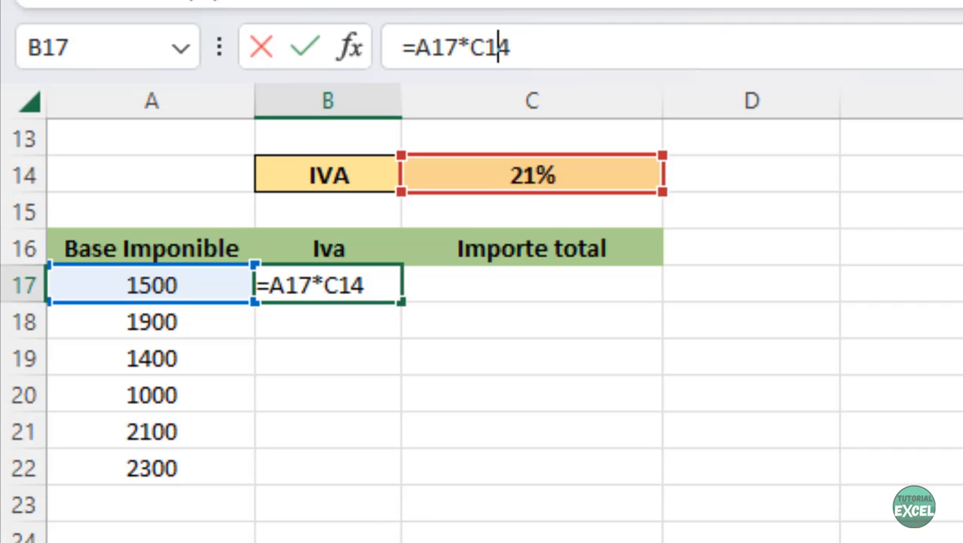
key("F4")
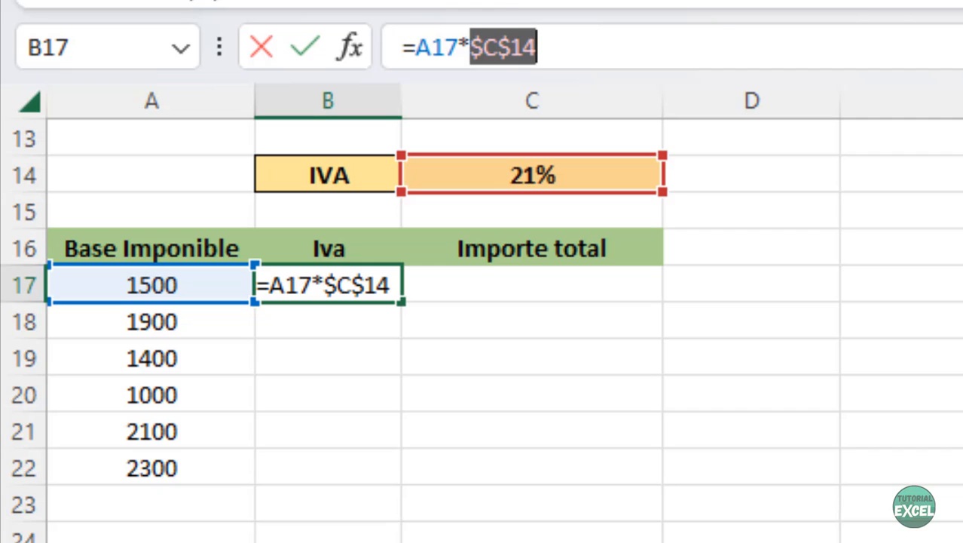
key("Return")
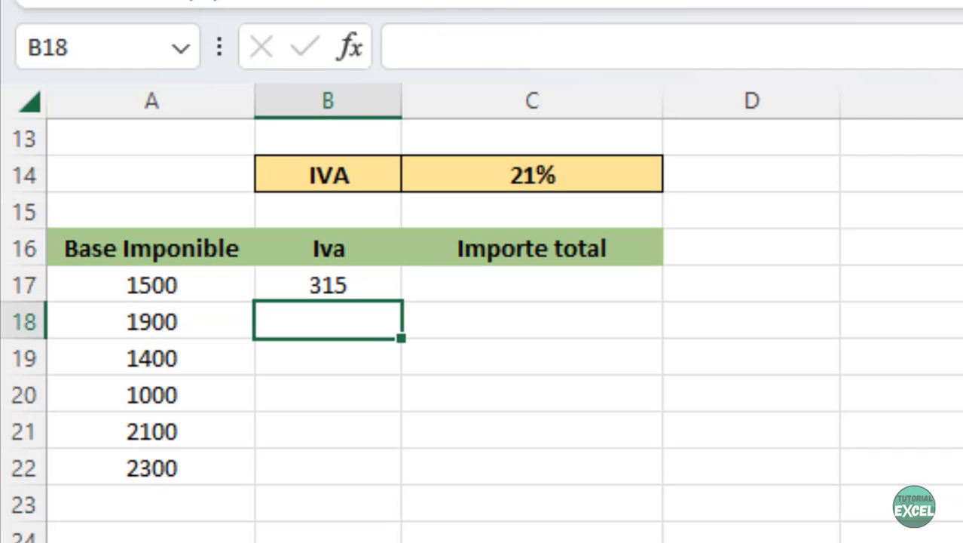
left_click(360, 286)
left_click_drag(400, 302, 413, 482)
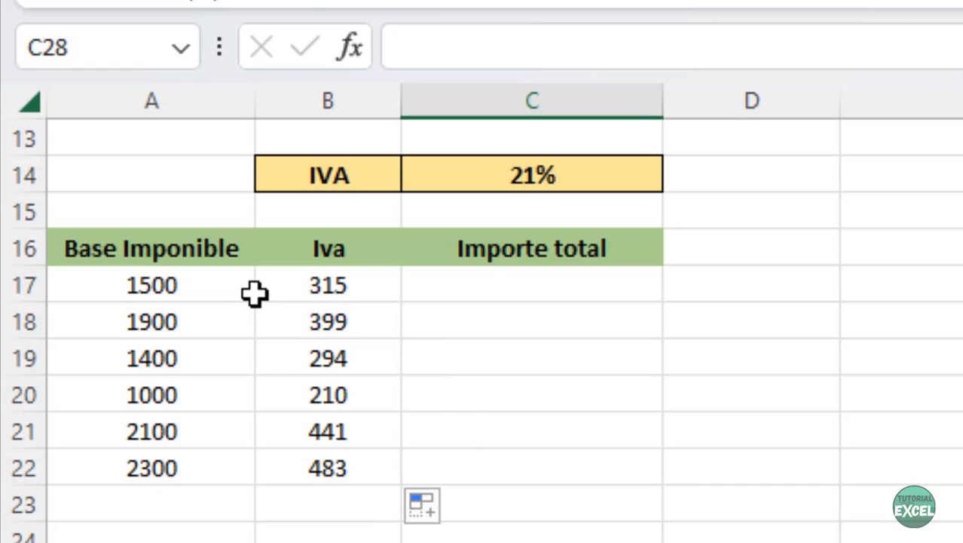
Enter =A17+B17 in C17 for the first row's Importe total and copy the formula down through C22.
left_click(467, 294)
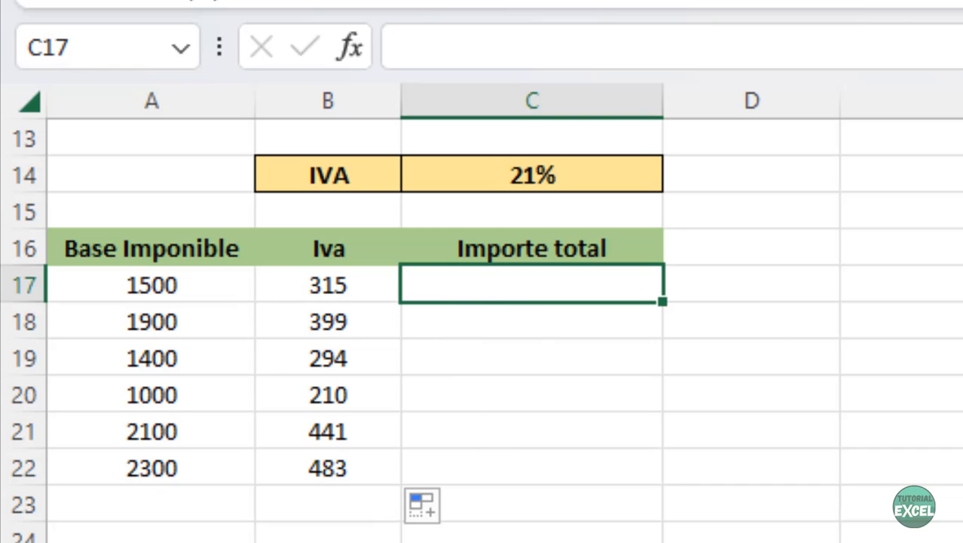
type("=")
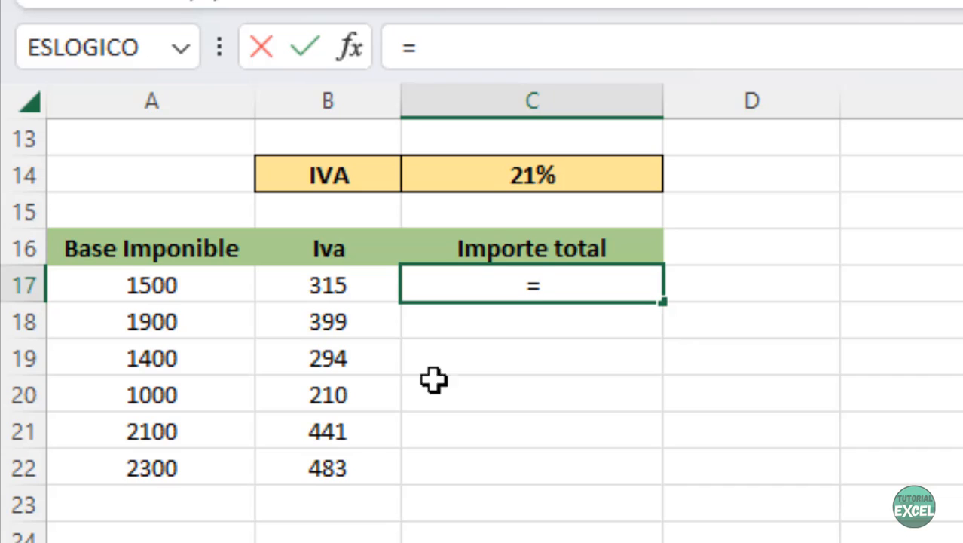
left_click(181, 293)
type("+")
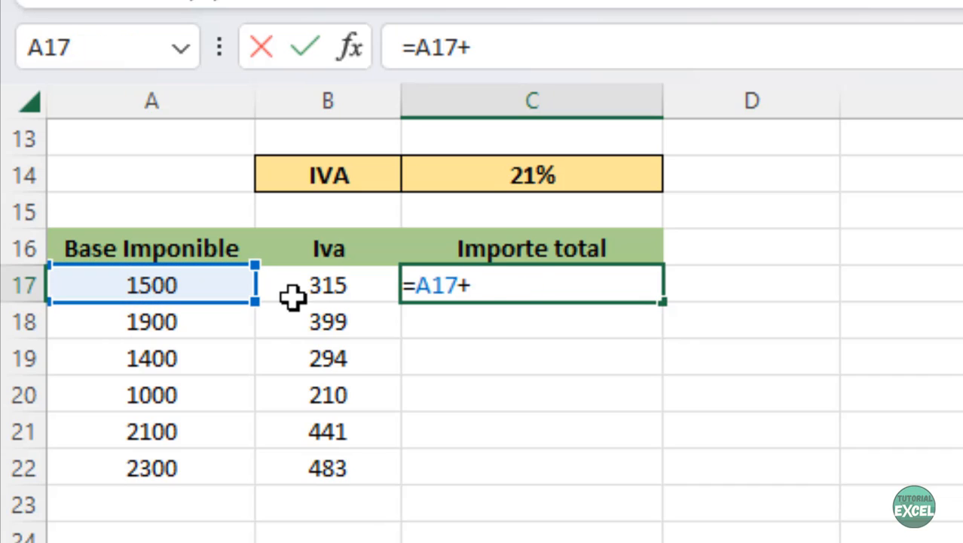
left_click(333, 292)
key("Return")
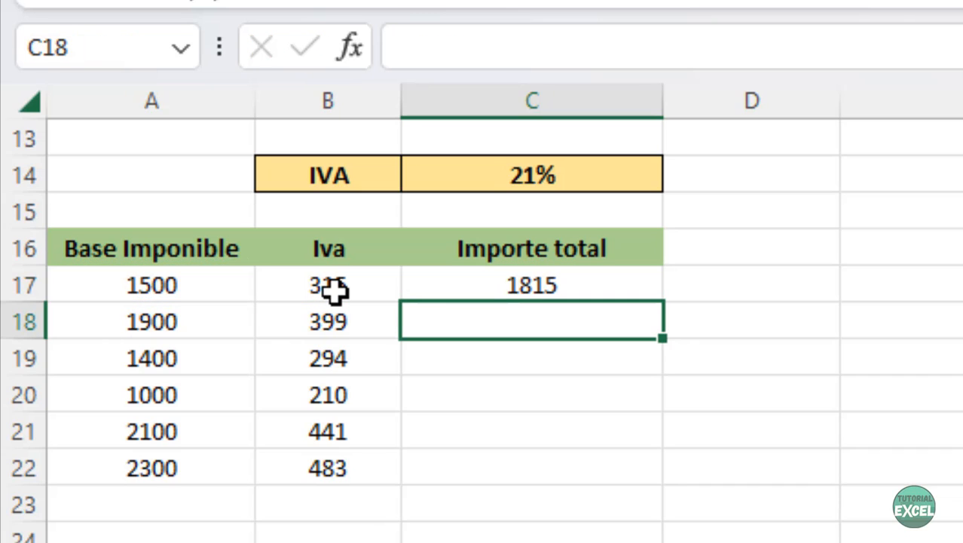
left_click(548, 284)
left_click_drag(670, 303, 668, 482)
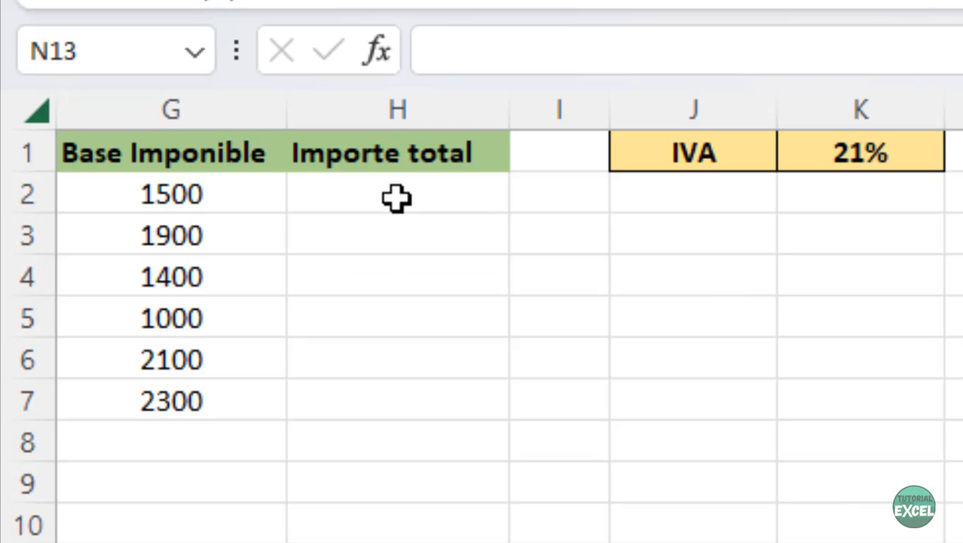
Calculate the Importe total directly in H2 with =G2*(1+$K$1), keeping the IVA rate reference absolute.
left_click(397, 196)
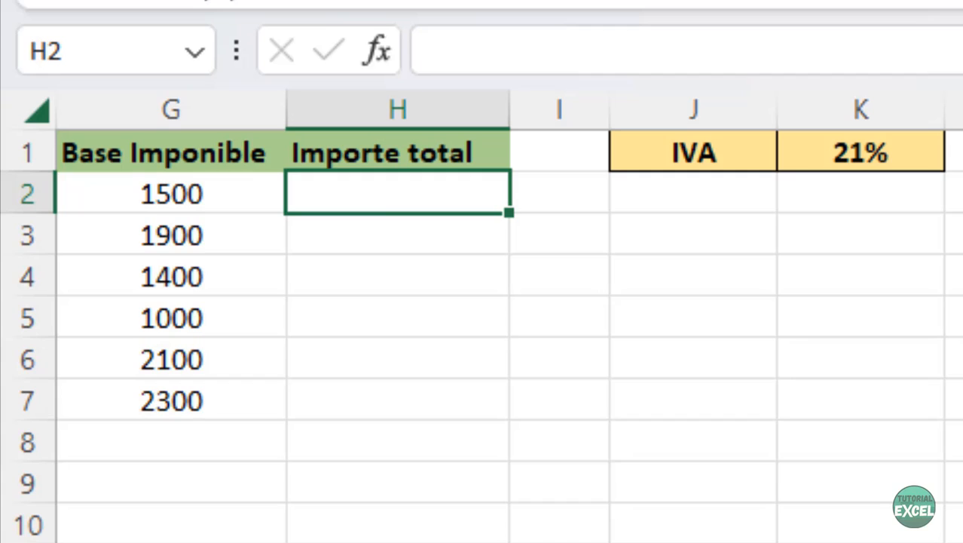
type("=")
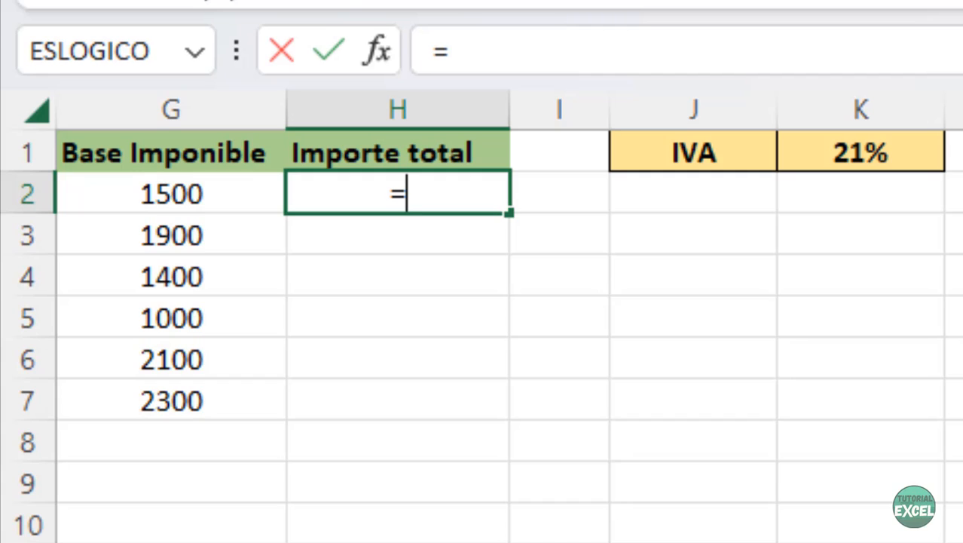
left_click(217, 196)
type("*")
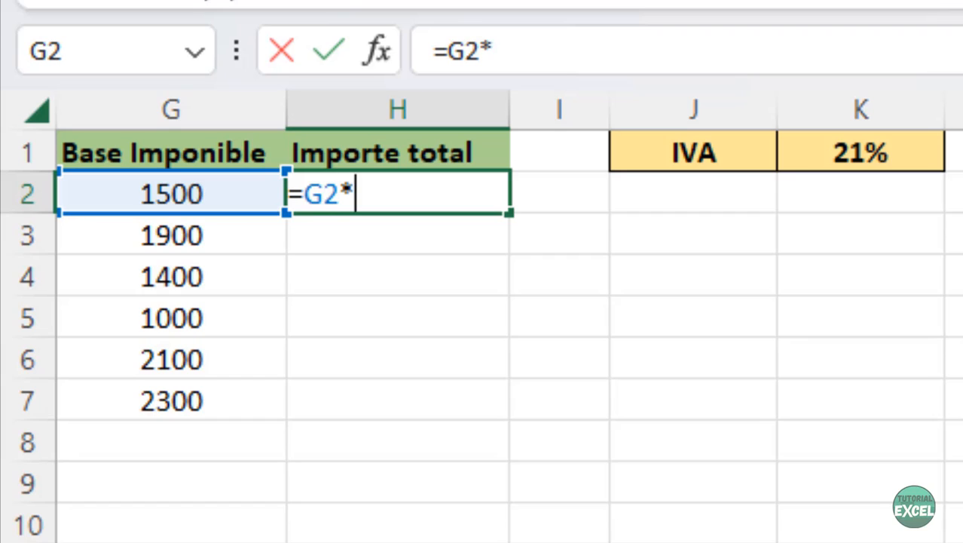
type("(1")
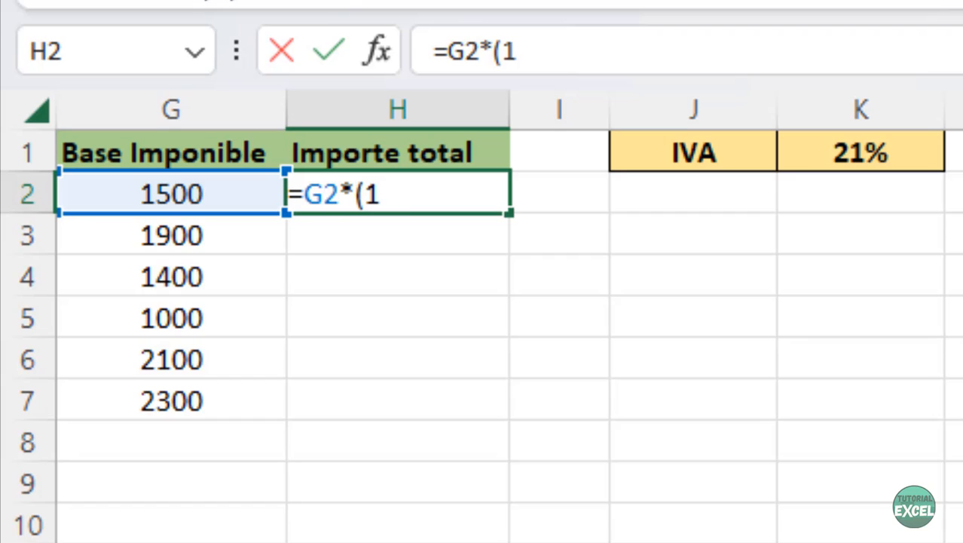
type("+")
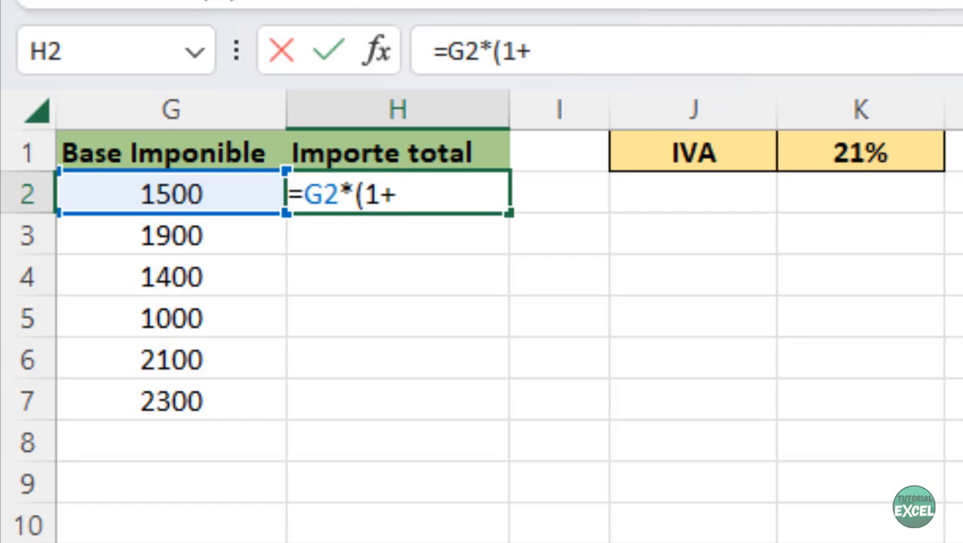
left_click(909, 150)
type(")")
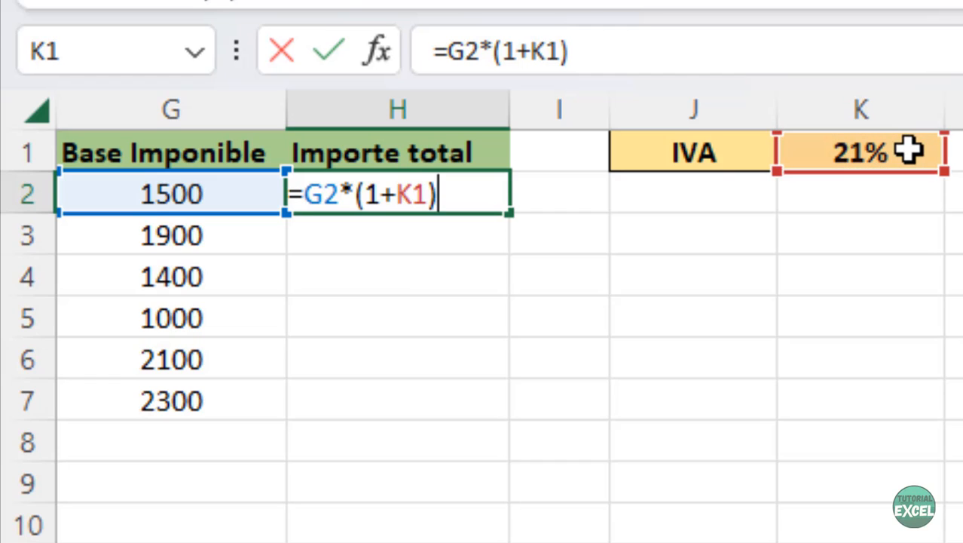
left_click(547, 51)
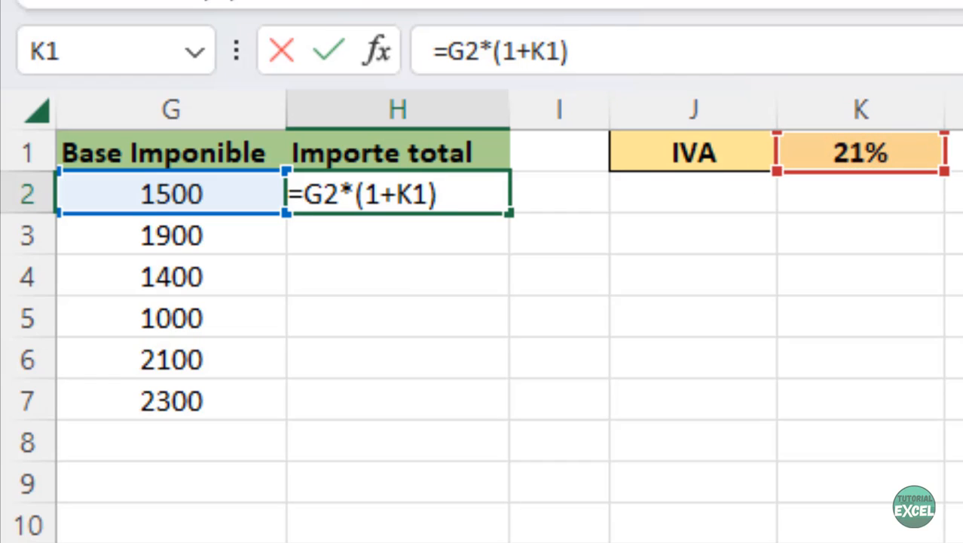
key("F4")
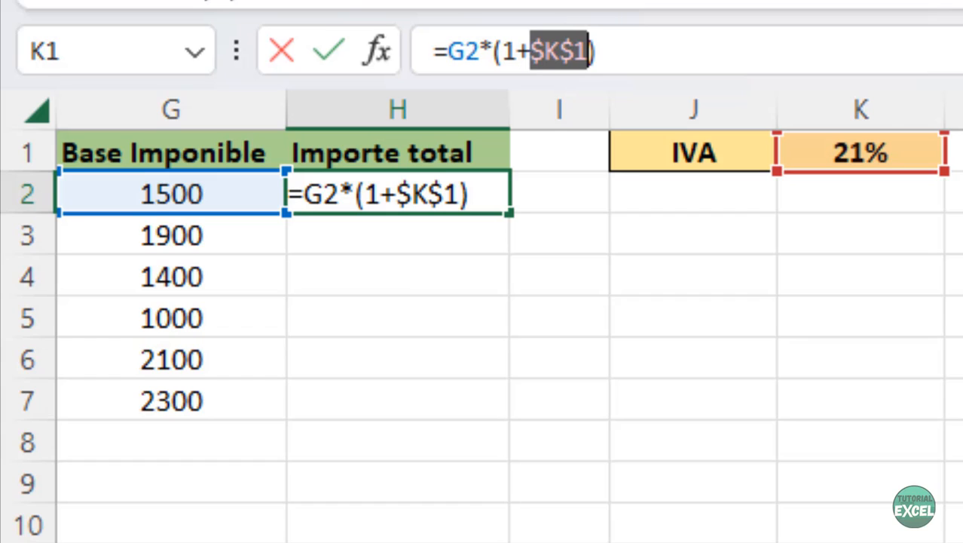
key("Return")
Copy the Importe total formula from H2 down through H7.
left_click(458, 192)
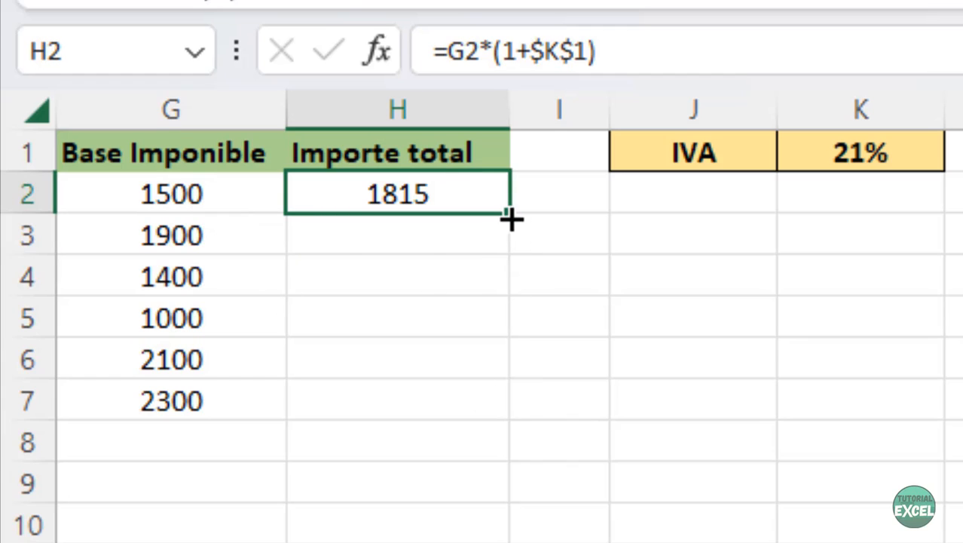
left_click_drag(510, 213, 516, 416)
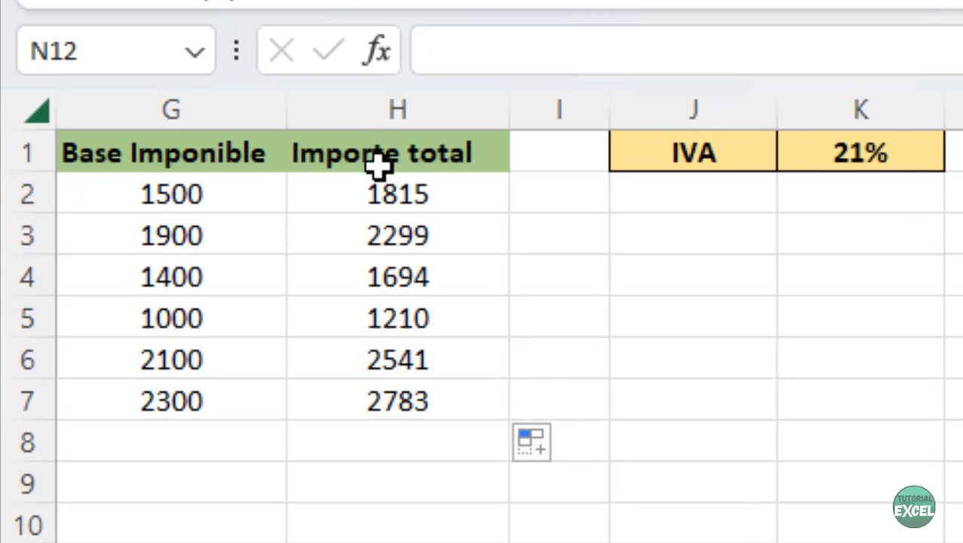
Change the IVA rate in K1 to 10%.
left_click(878, 158)
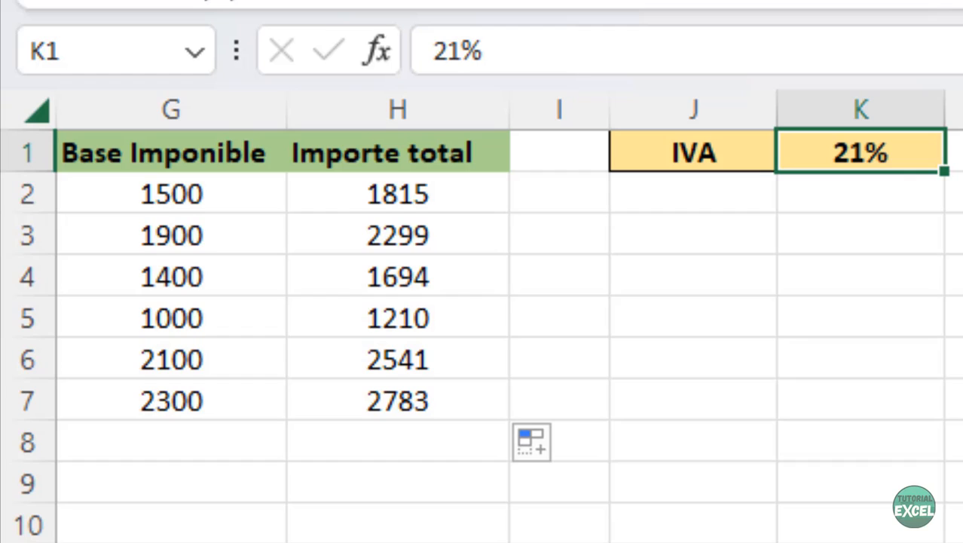
type("10")
key("Return")
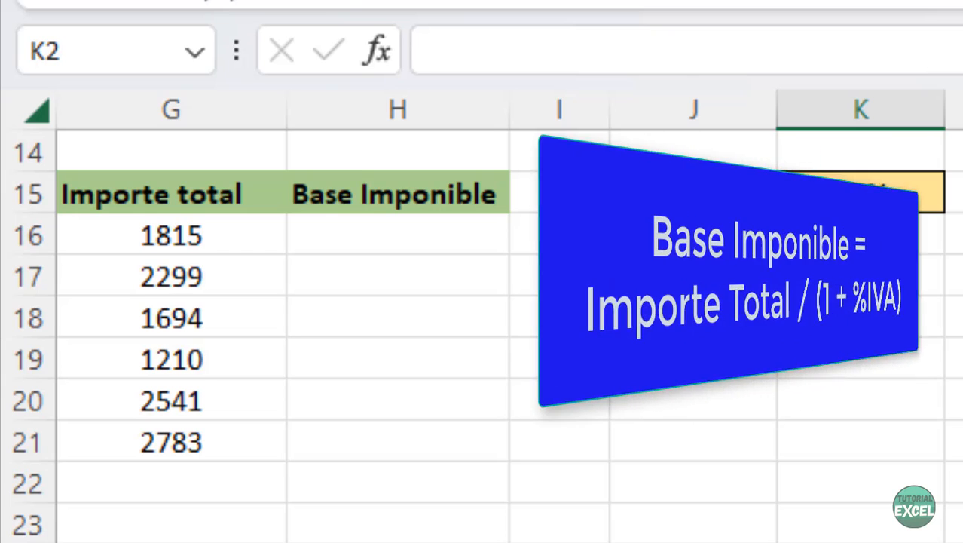
Enter =G16/(1+$K$15) in H16 for the first row's Base Imponible and copy the formula down through H21.
left_click(398, 235)
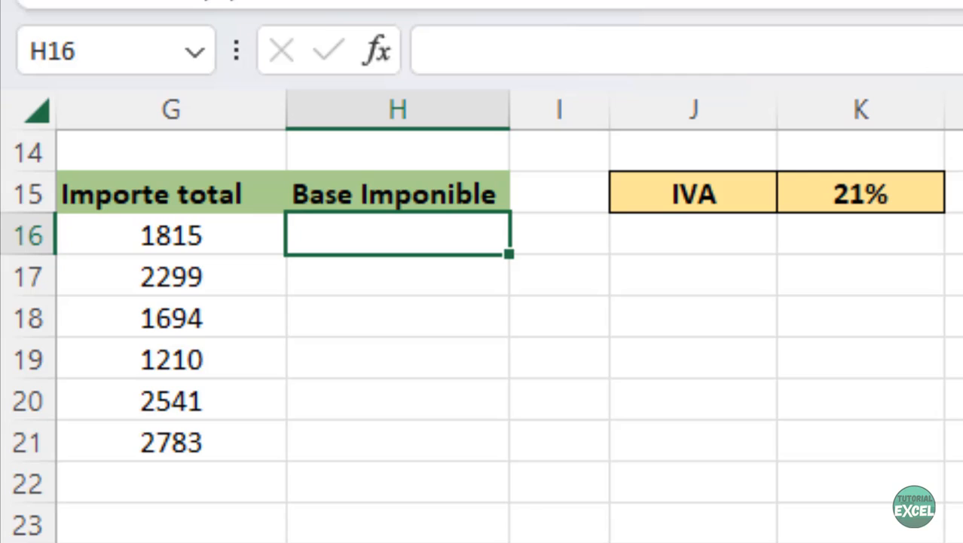
type("=")
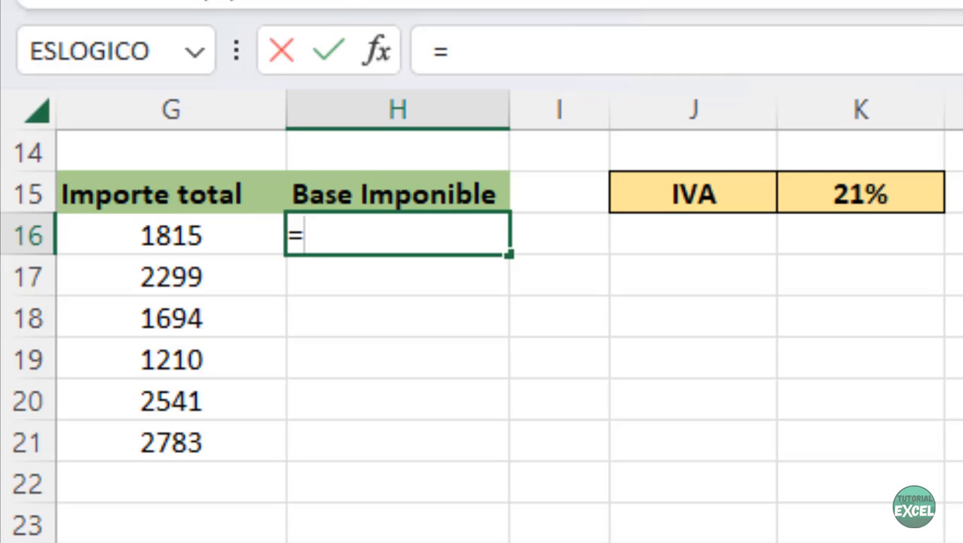
left_click(132, 226)
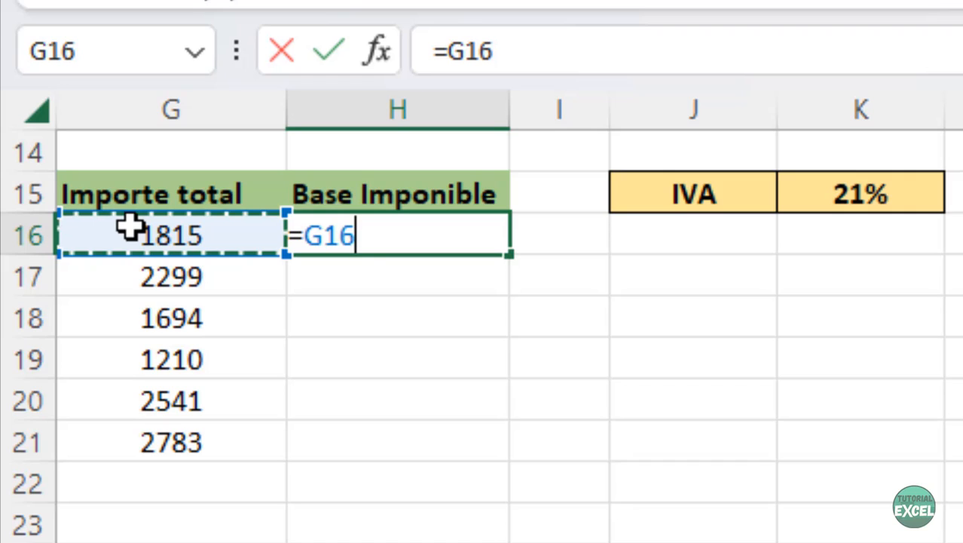
type("/(")
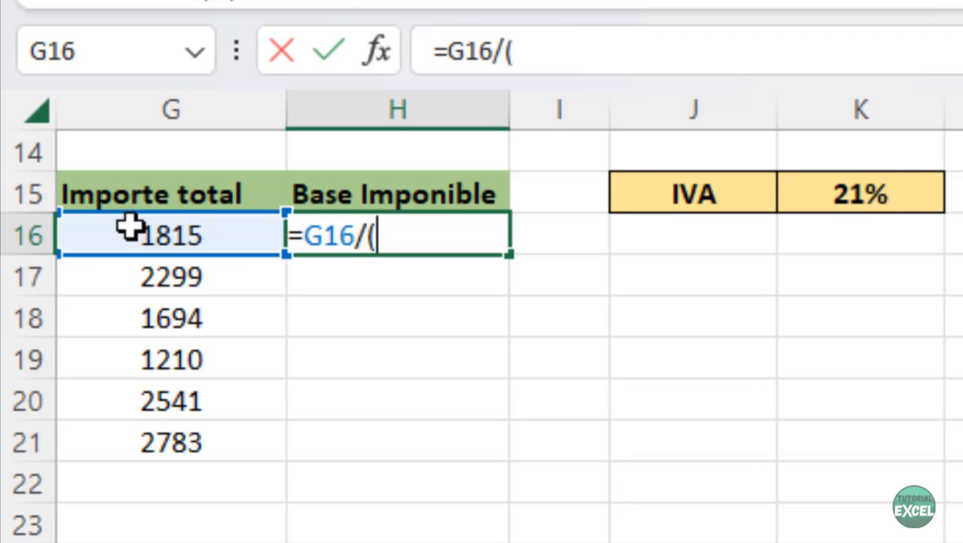
type("1+")
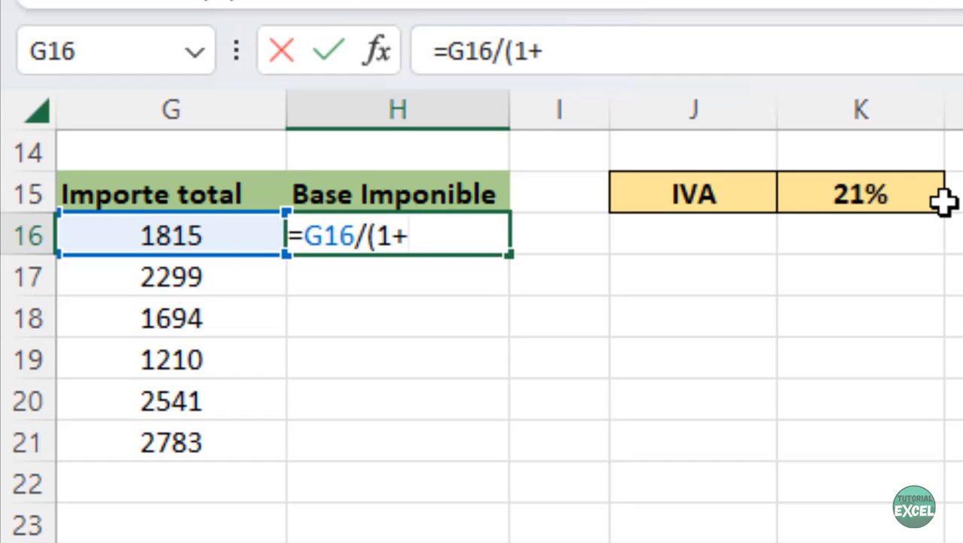
left_click(903, 198)
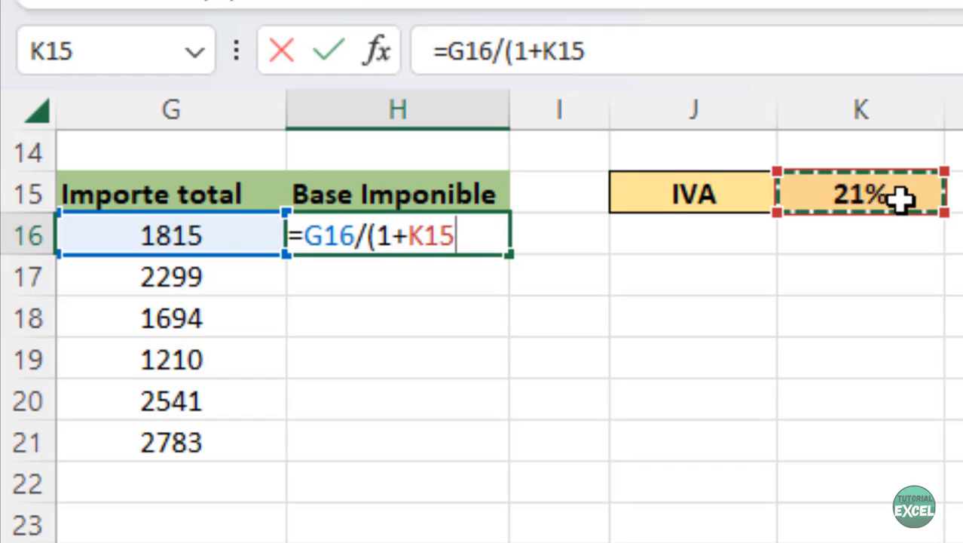
type(")")
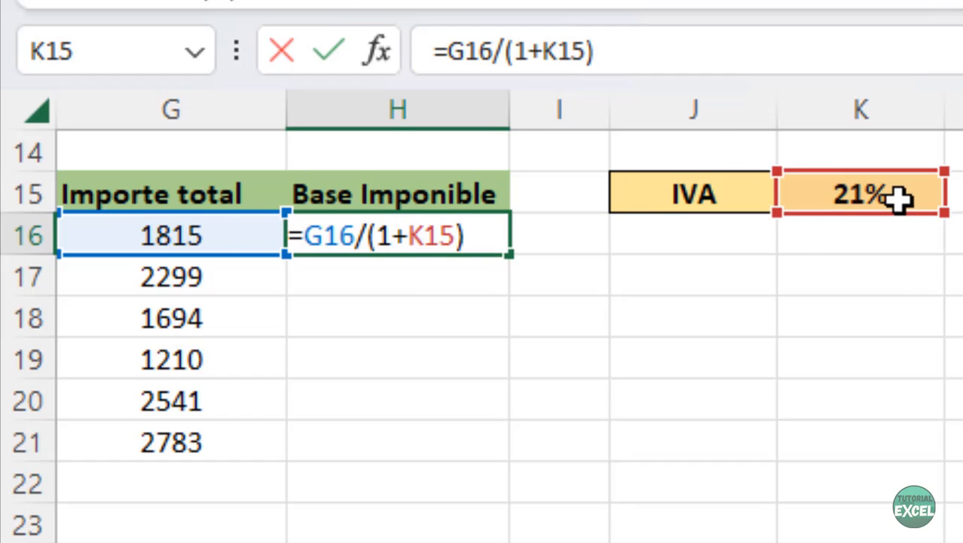
left_click(562, 38)
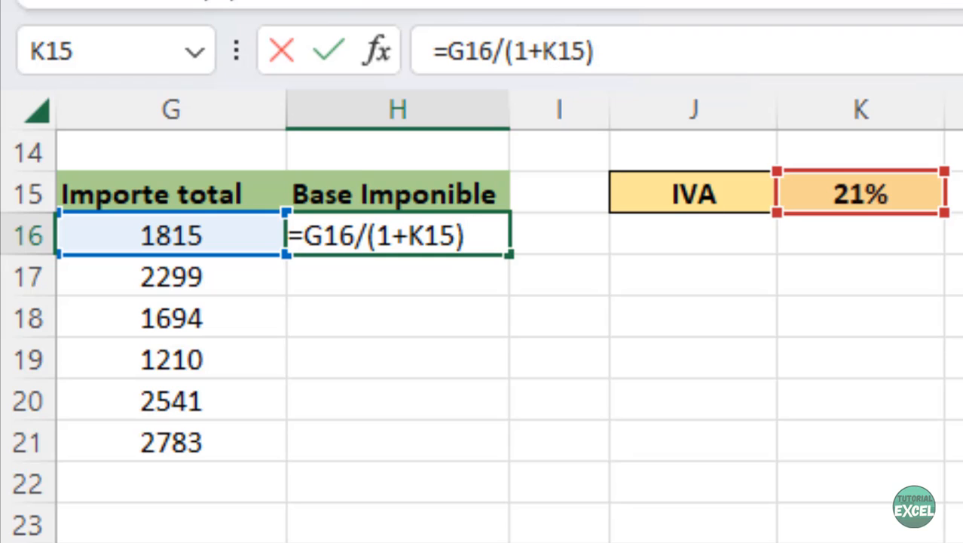
key("F4")
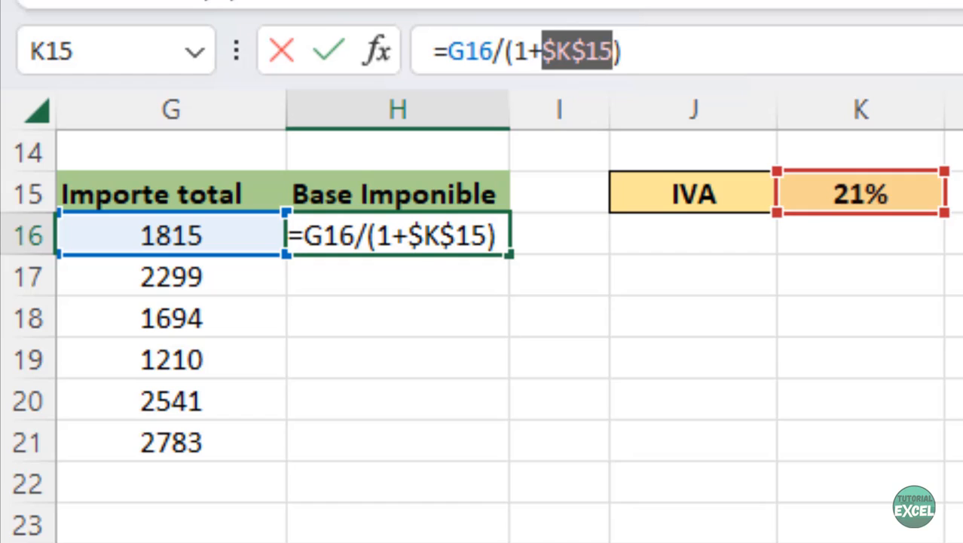
key("Return")
left_click(431, 236)
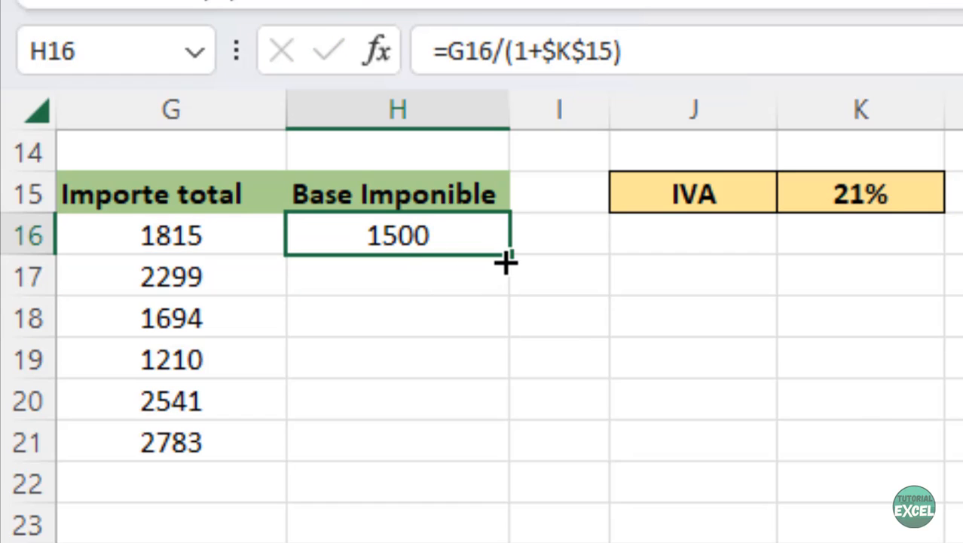
left_click_drag(506, 257, 494, 454)
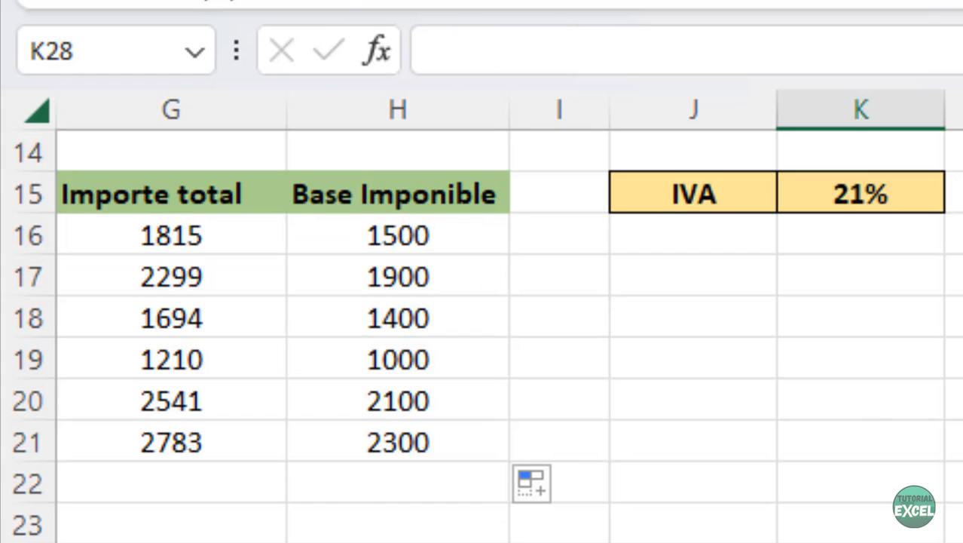